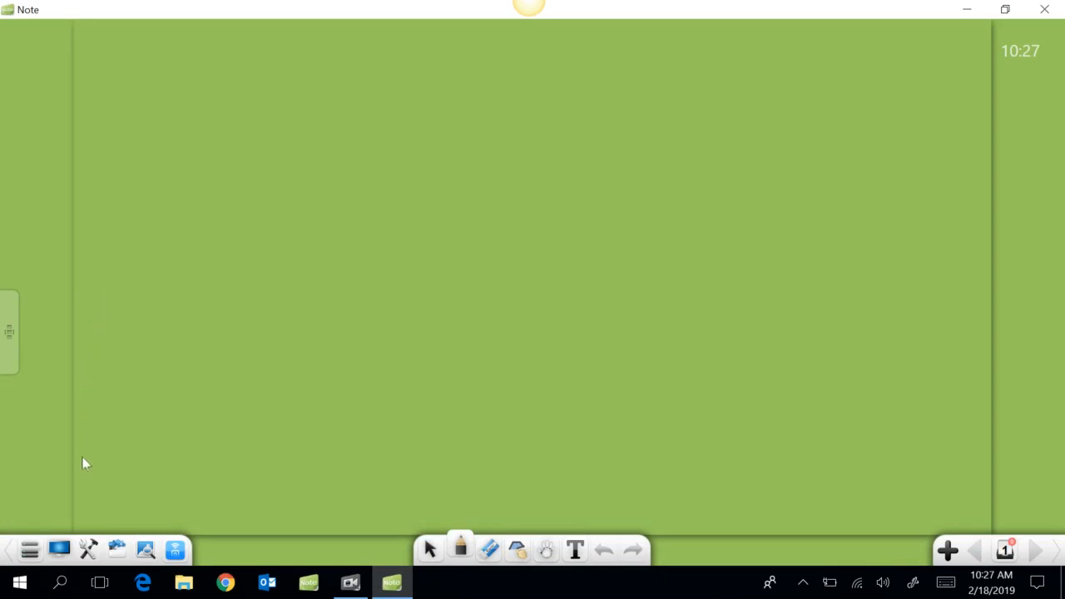
Switch the page background to solid light blue using the Treasure box's background options
{"action": "left_click", "coordinate": [89, 551]}
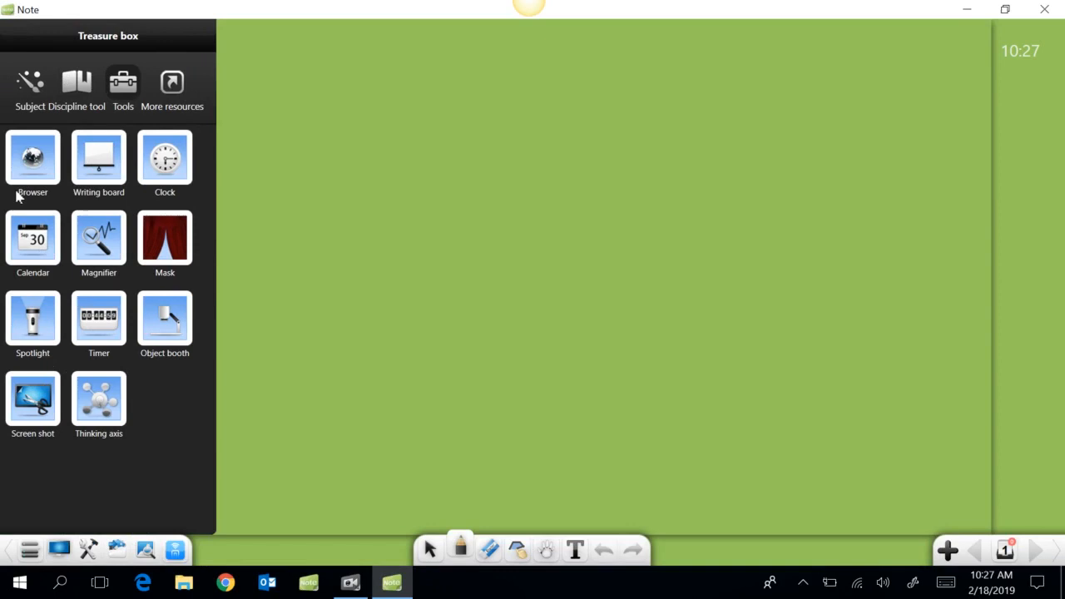
{"action": "left_click", "coordinate": [30, 100]}
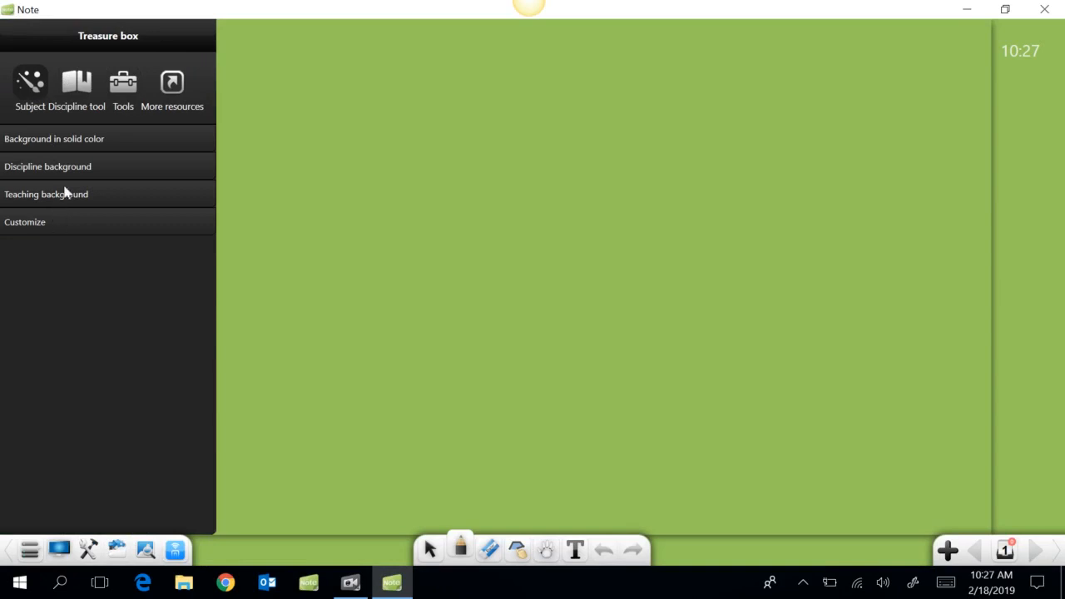
{"action": "left_click", "coordinate": [100, 141]}
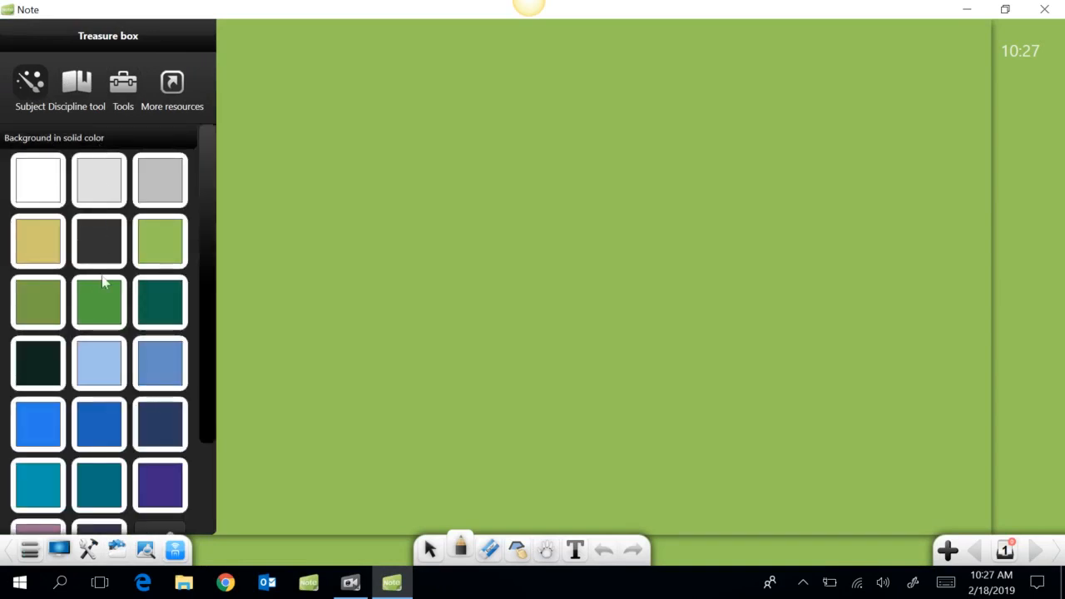
{"action": "left_click", "coordinate": [107, 359]}
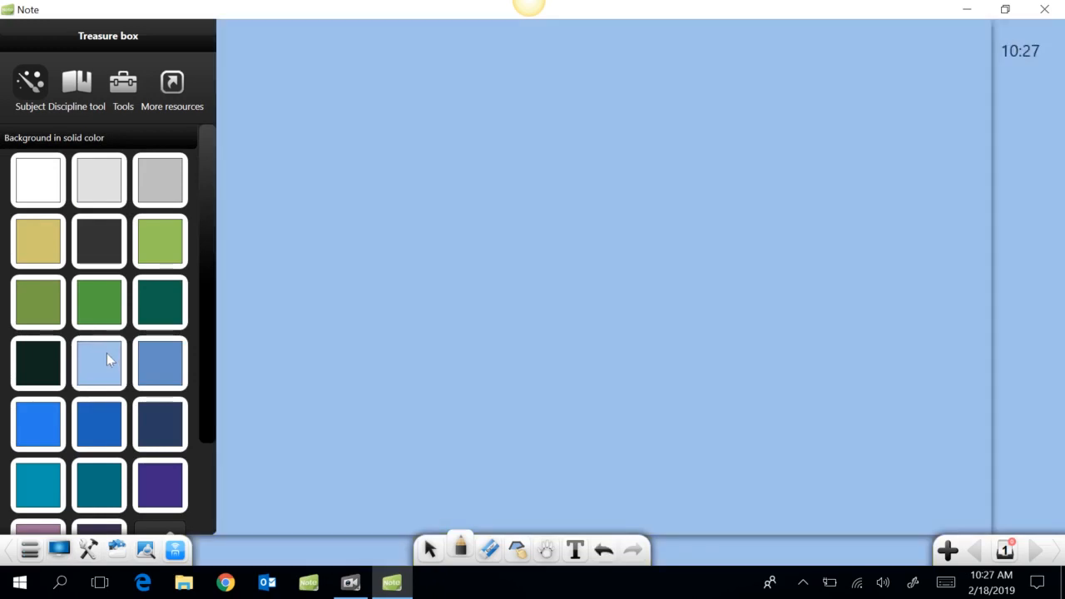
{"action": "left_click", "coordinate": [682, 213]}
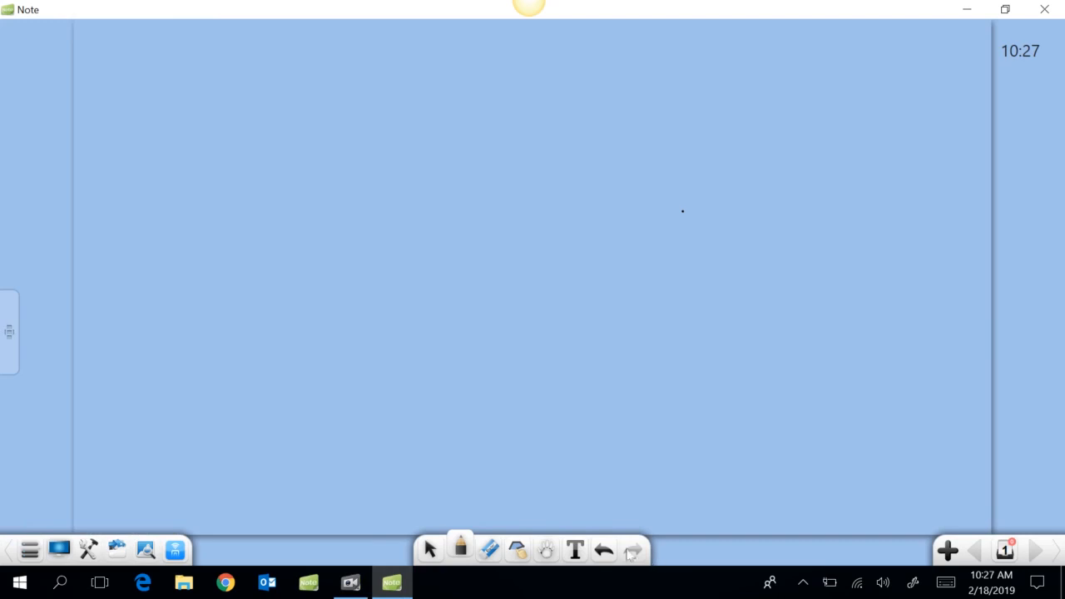
Start a text box near the top of the page set to Cambria, size 72, bold
{"action": "left_click", "coordinate": [575, 551]}
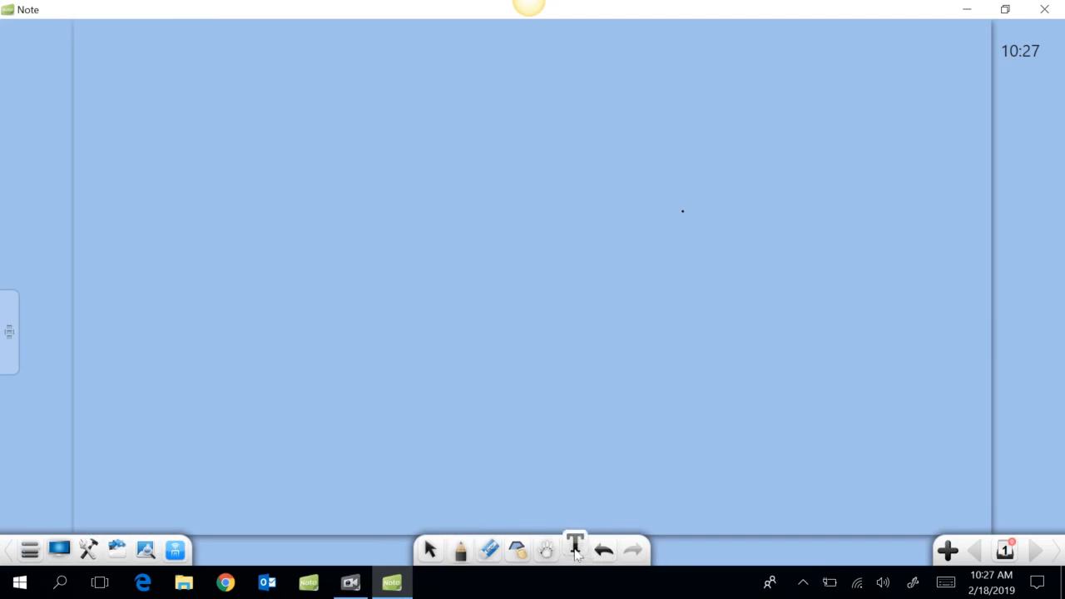
{"action": "left_click", "coordinate": [297, 69]}
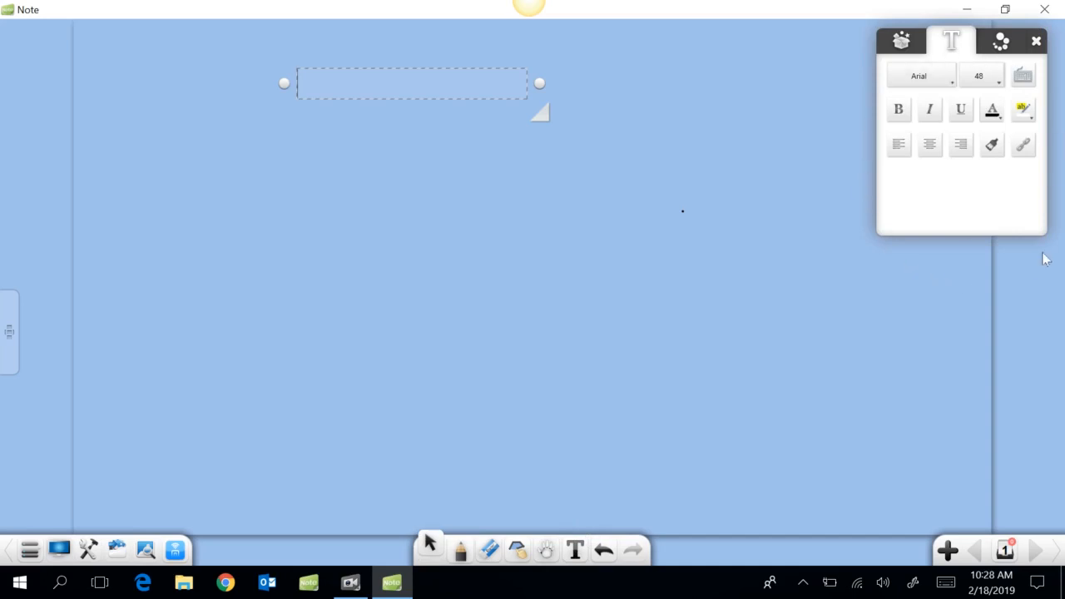
{"action": "left_click", "coordinate": [946, 82]}
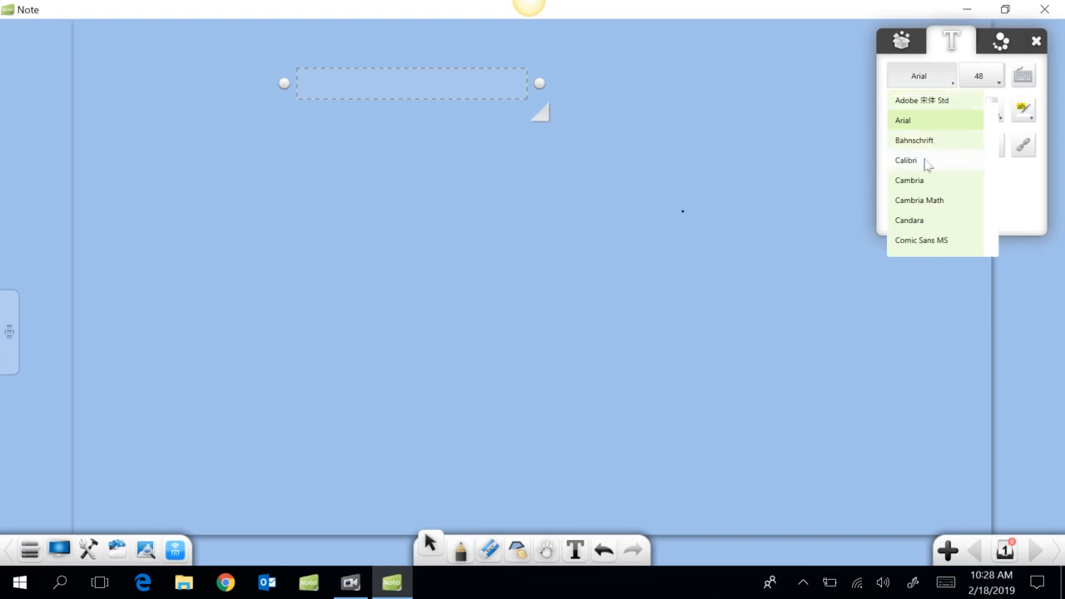
{"action": "left_click", "coordinate": [925, 185]}
{"action": "left_click", "coordinate": [1002, 86]}
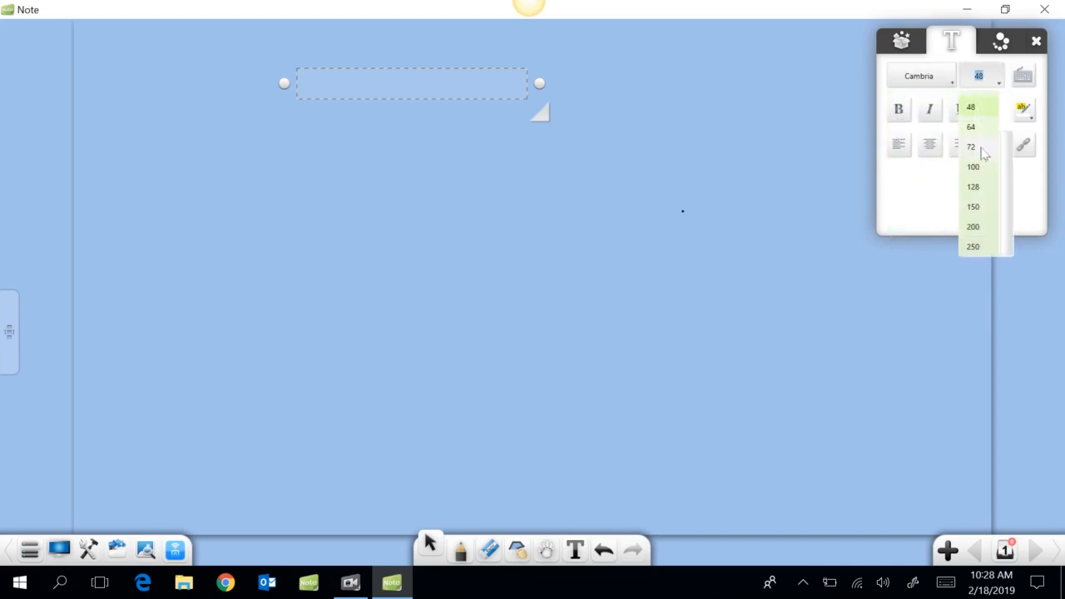
{"action": "left_click", "coordinate": [983, 149]}
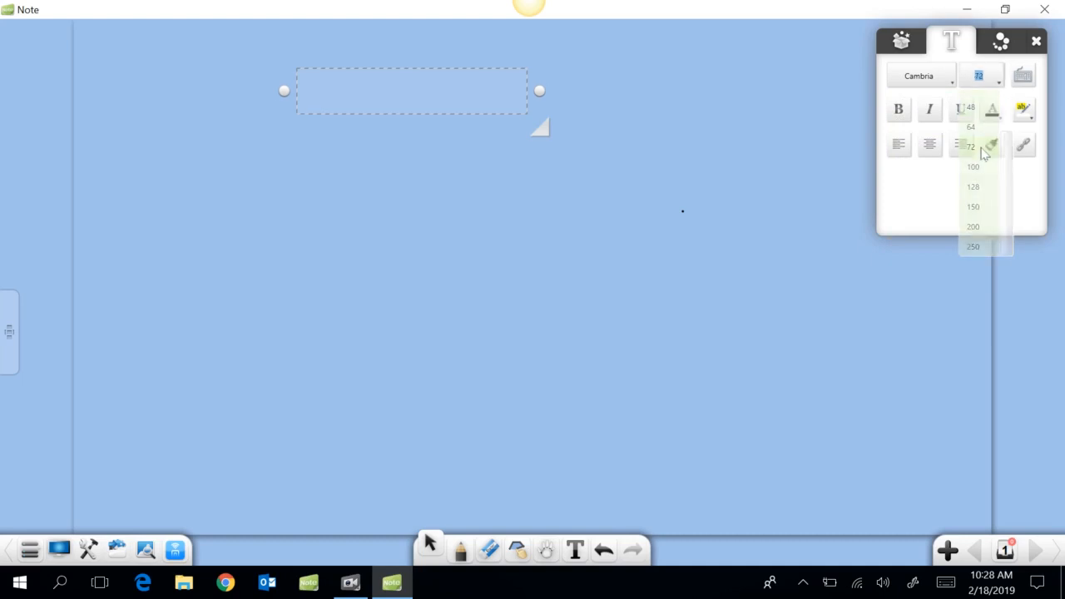
{"action": "left_click", "coordinate": [897, 110]}
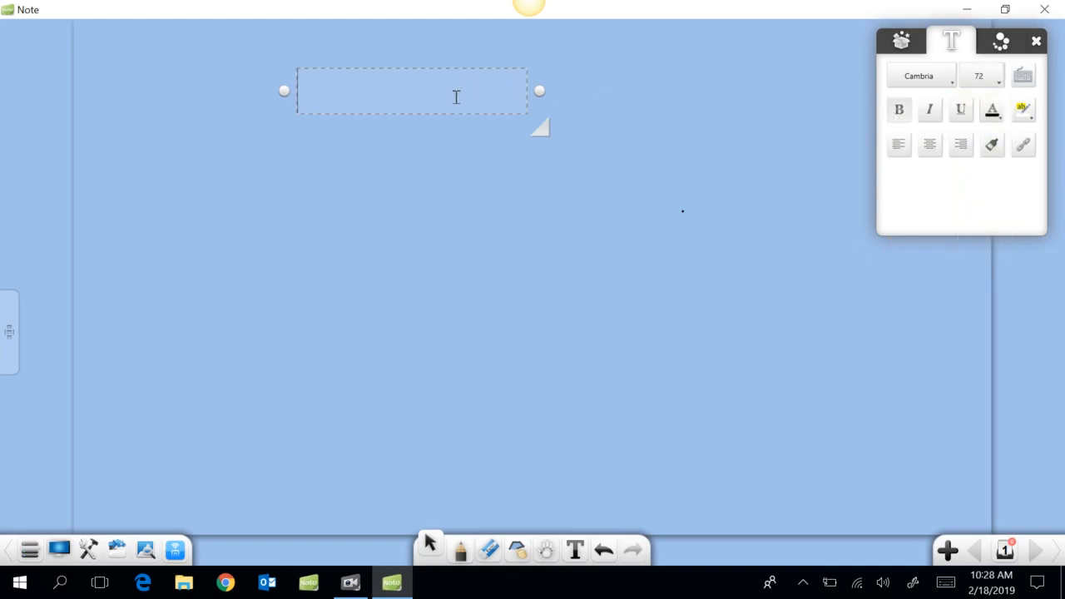
Type 'Forsyth County Schools', widen the box to one line and centre it
{"action": "type", "text": "Fors"}
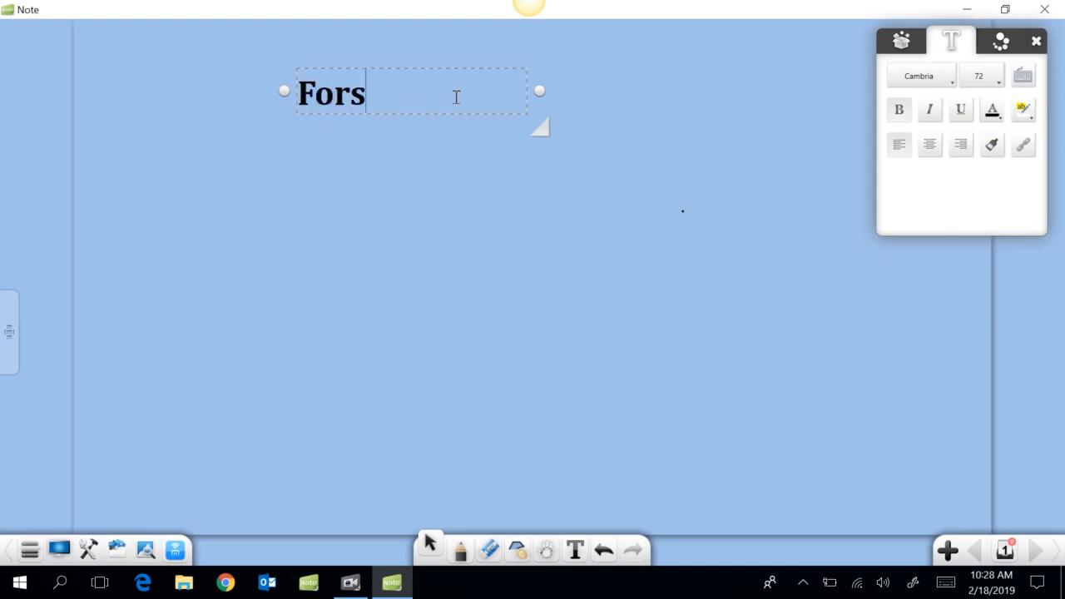
{"action": "type", "text": "yth Cou"}
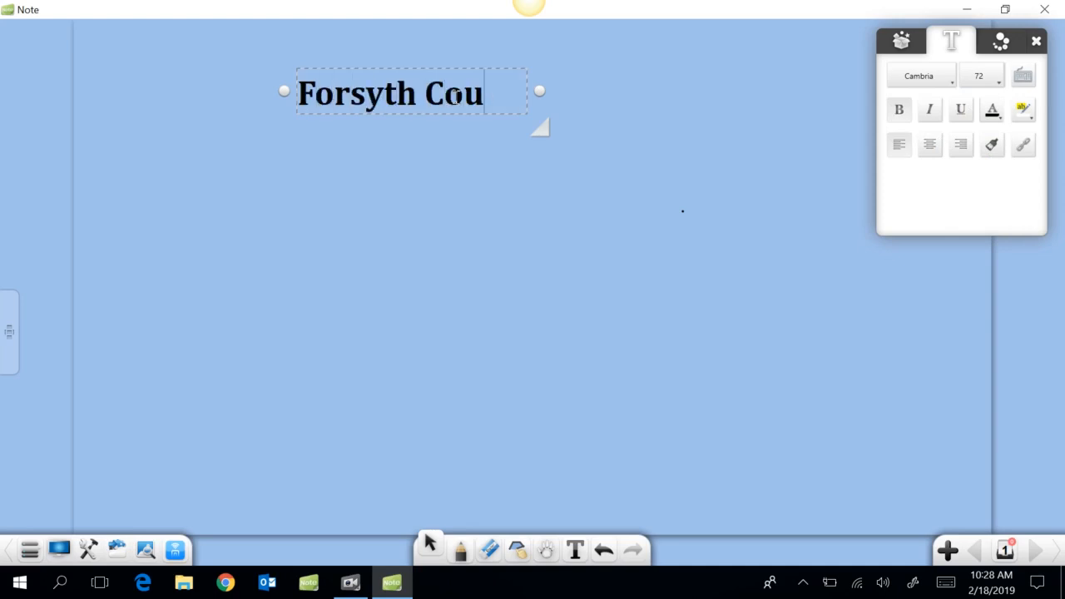
{"action": "type", "text": "nty Schools"}
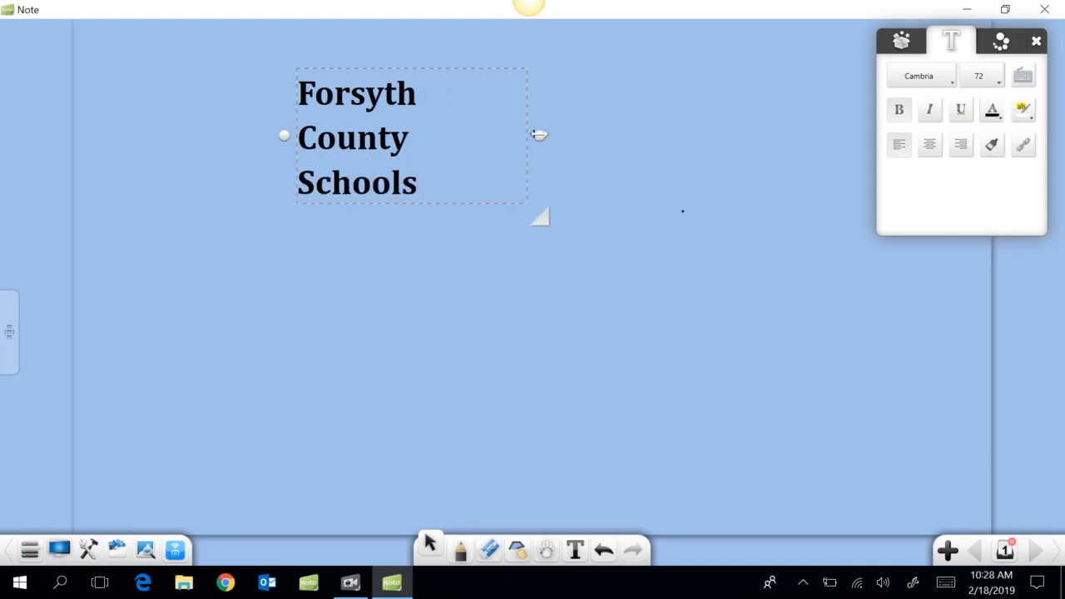
{"action": "left_click_drag", "start_coordinate": [539, 134], "coordinate": [788, 123]}
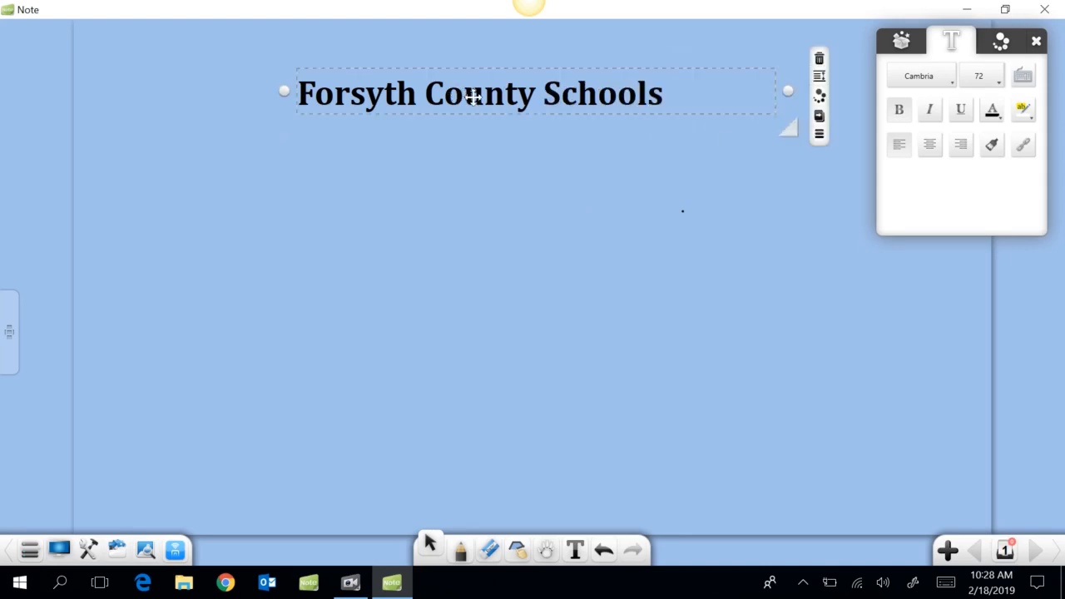
{"action": "left_click_drag", "start_coordinate": [473, 95], "coordinate": [513, 91]}
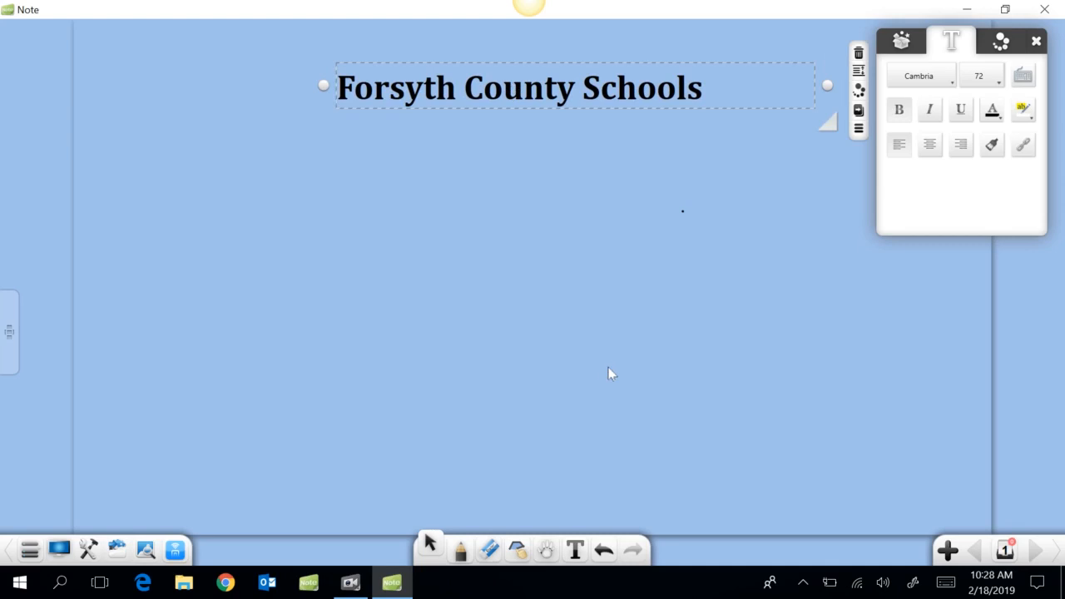
Place a new text box below the title, then add a blank second page
{"action": "left_click", "coordinate": [575, 550]}
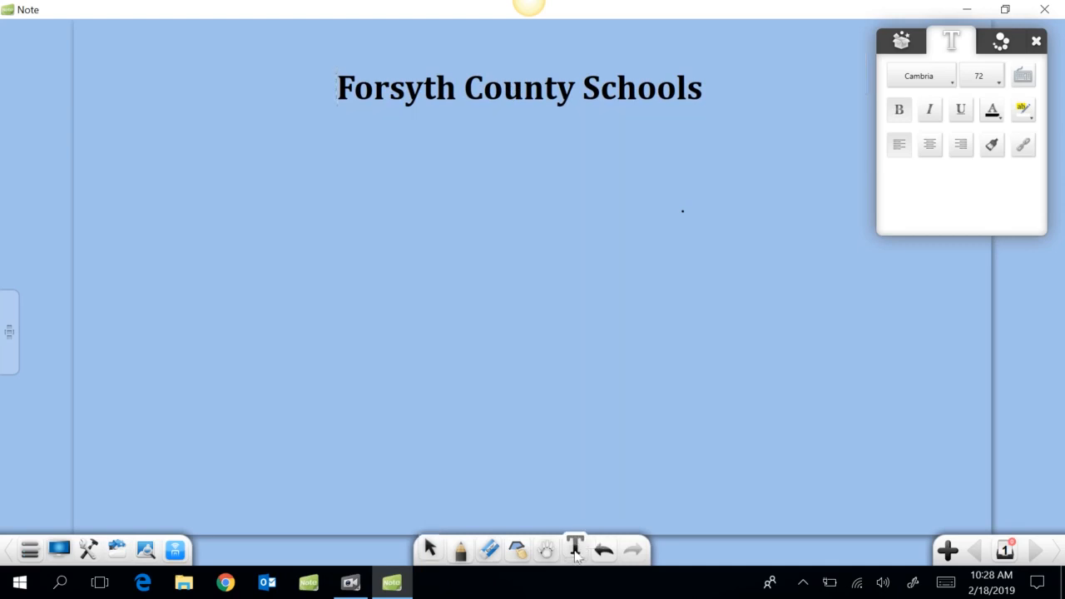
{"action": "left_click", "coordinate": [199, 186]}
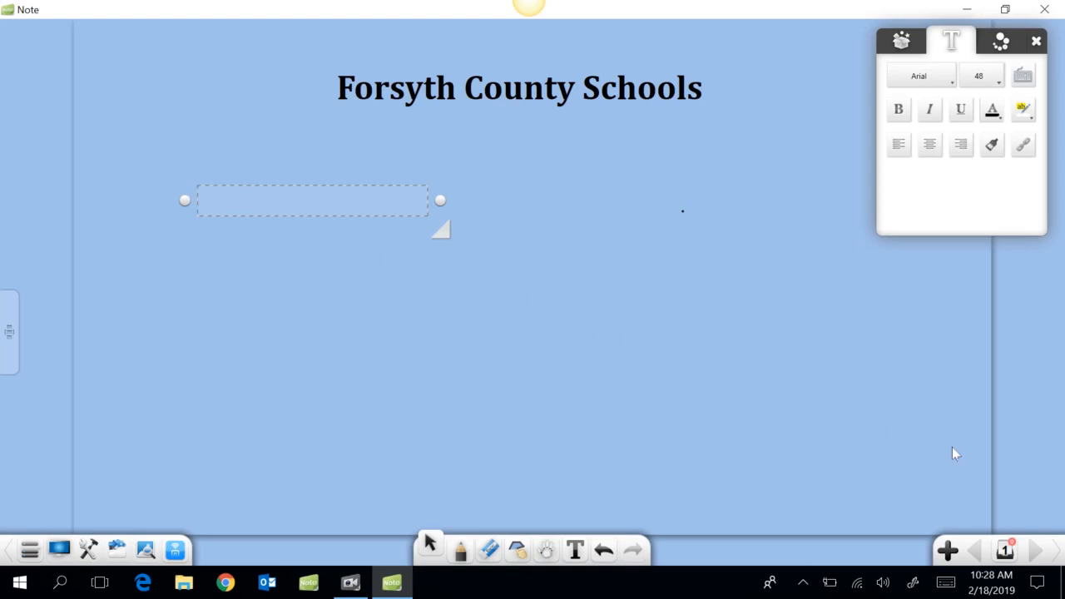
{"action": "left_click", "coordinate": [947, 560]}
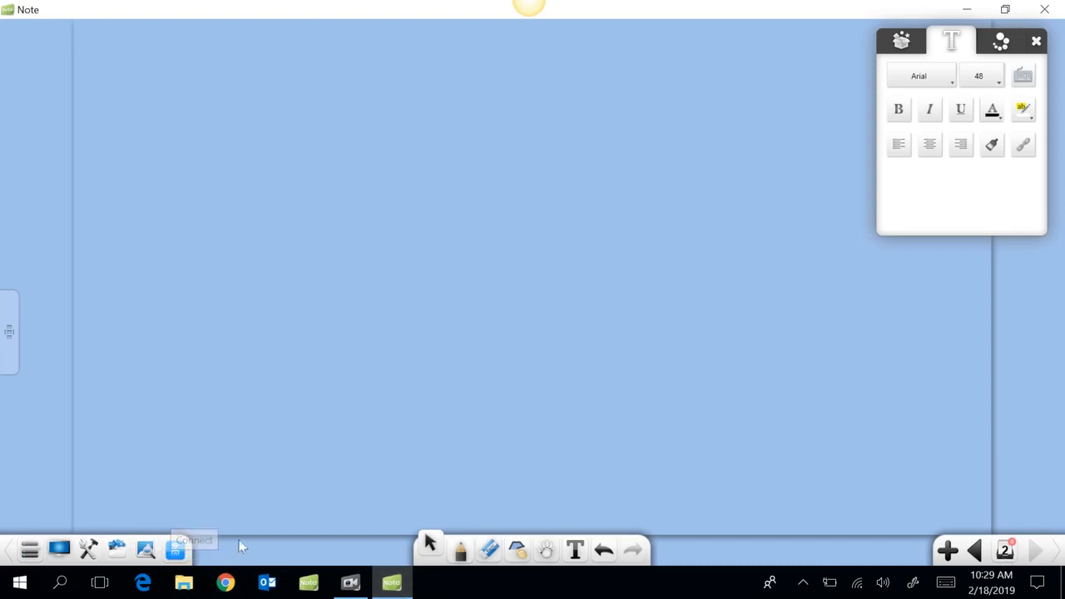
Web-search 'Forsyth County Georgia' and drag the county map image onto the page
{"action": "left_click", "coordinate": [146, 553]}
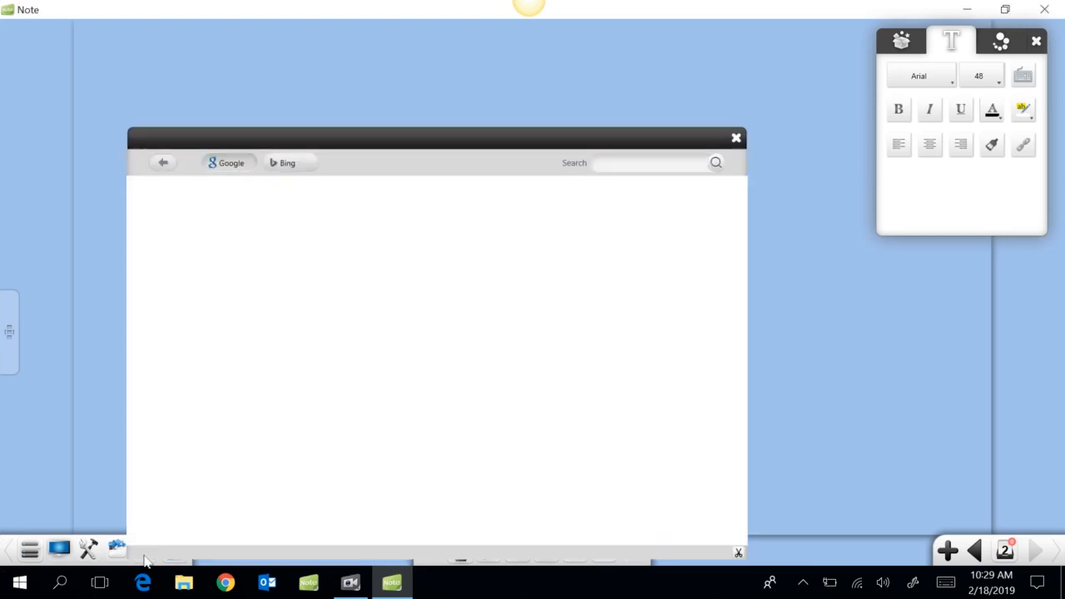
{"action": "left_click", "coordinate": [623, 161]}
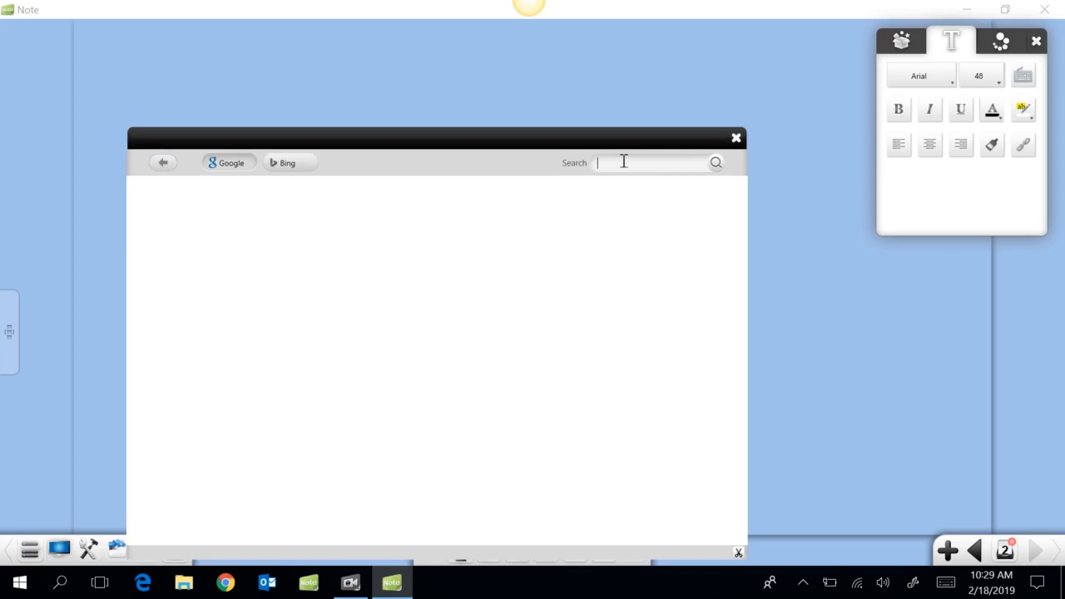
{"action": "type", "text": "Forsyth County Georgia"}
{"action": "key", "text": "Return"}
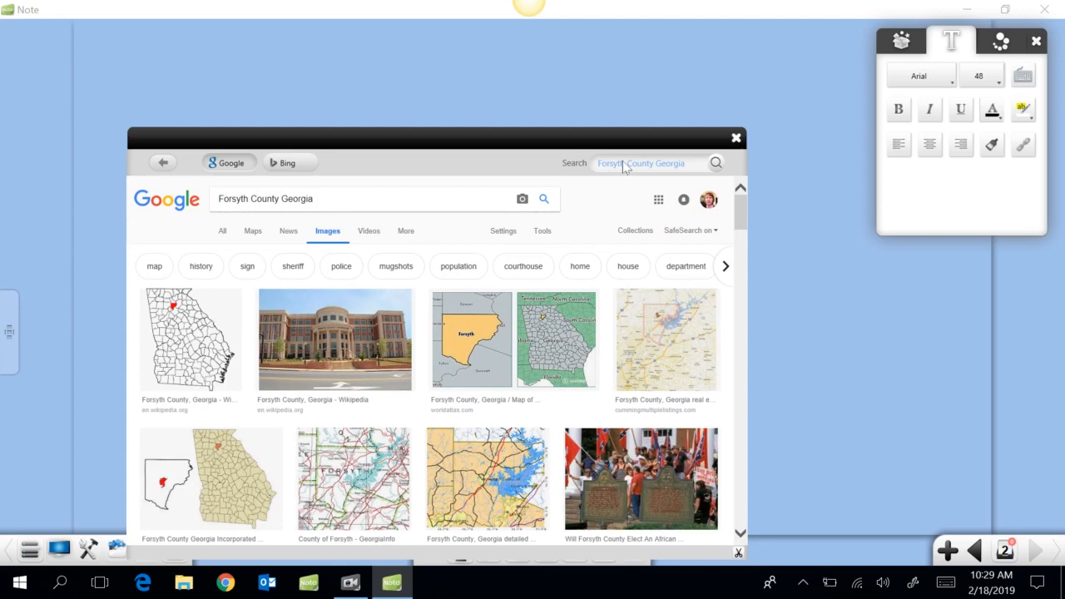
{"action": "left_click", "coordinate": [571, 356]}
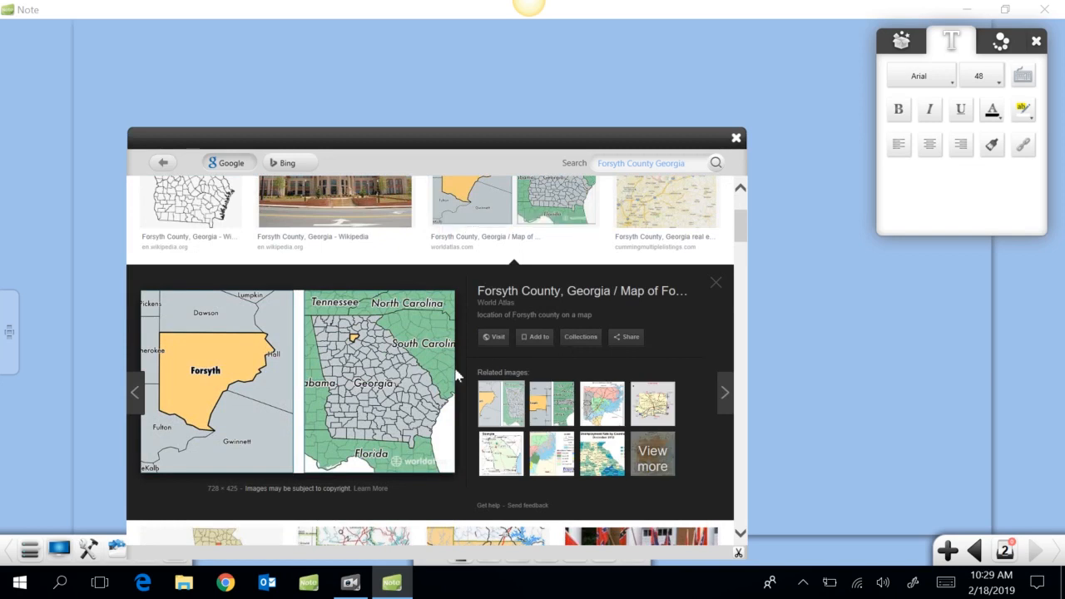
{"action": "left_click_drag", "start_coordinate": [398, 382], "coordinate": [921, 309]}
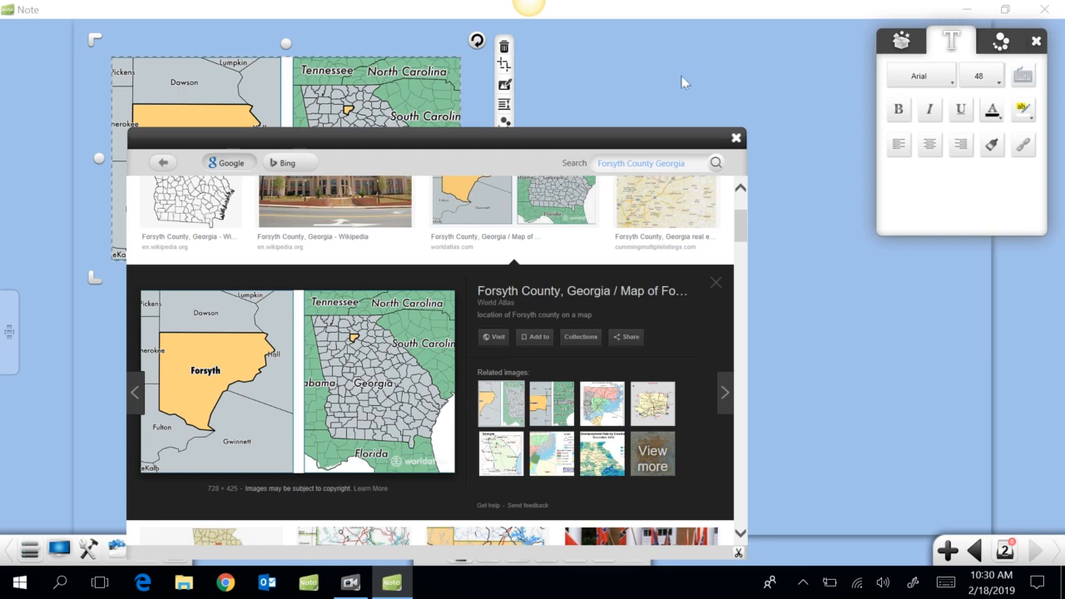
Close the search results, centre and enlarge the map, then lock it in place
{"action": "left_click", "coordinate": [737, 138]}
{"action": "left_click_drag", "start_coordinate": [364, 175], "coordinate": [605, 267]}
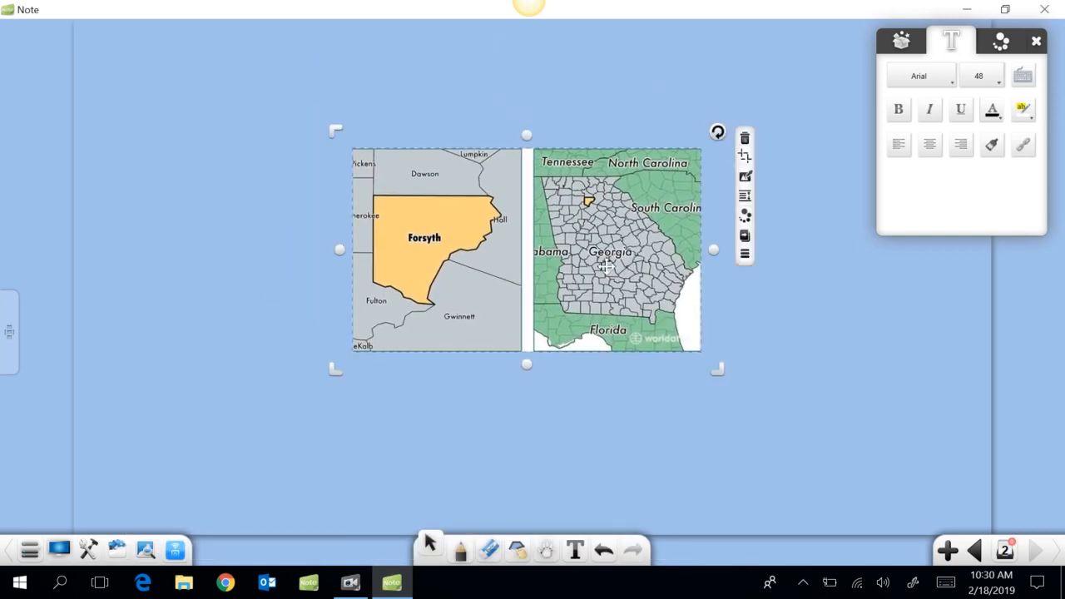
{"action": "left_click_drag", "start_coordinate": [719, 369], "coordinate": [862, 471]}
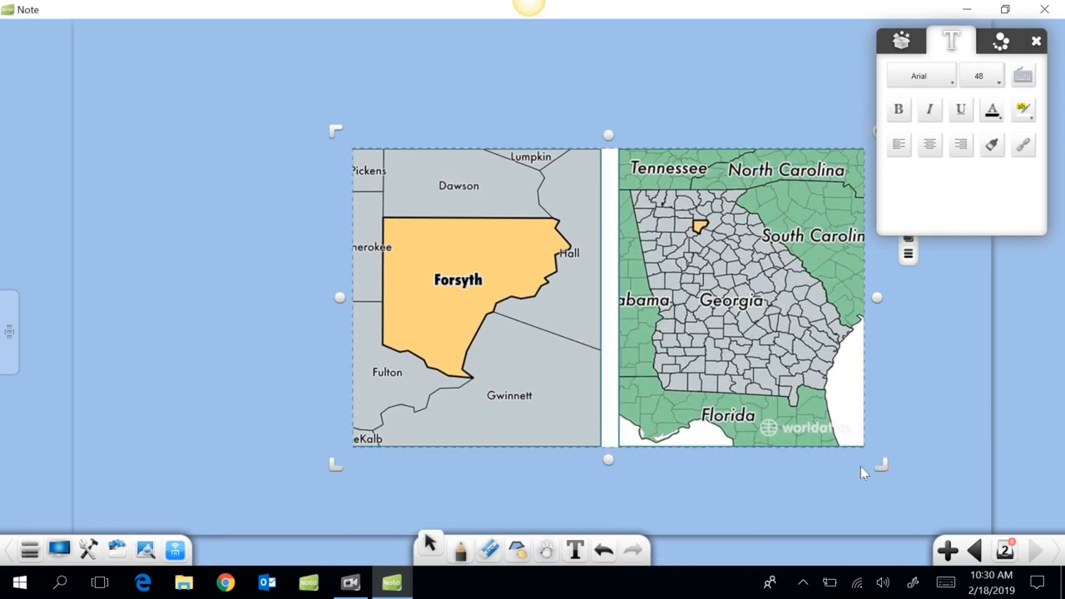
{"action": "left_click_drag", "start_coordinate": [618, 356], "coordinate": [531, 329]}
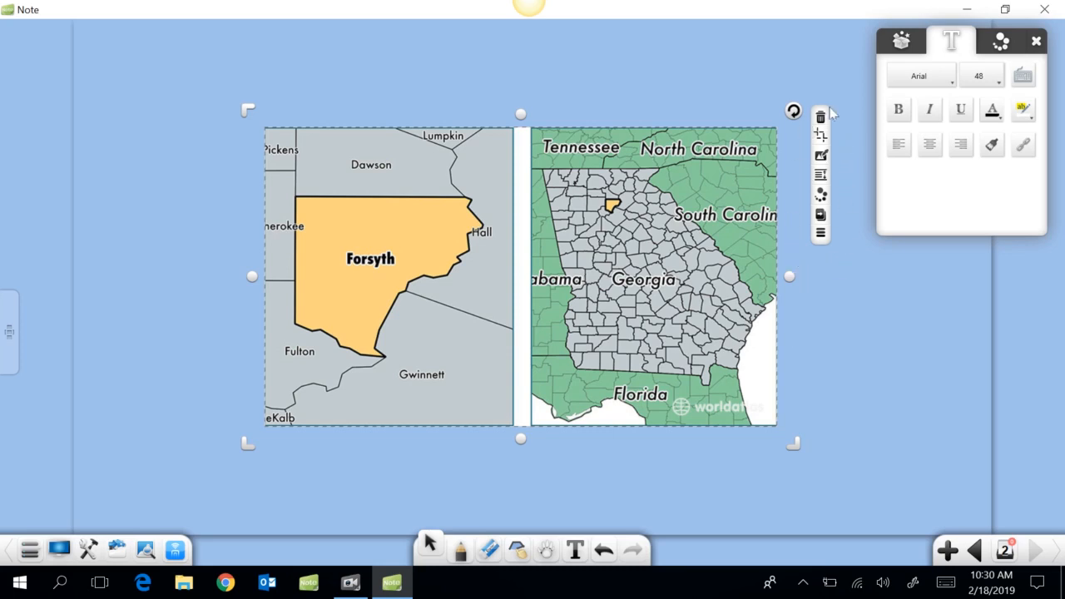
{"action": "left_click", "coordinate": [820, 235]}
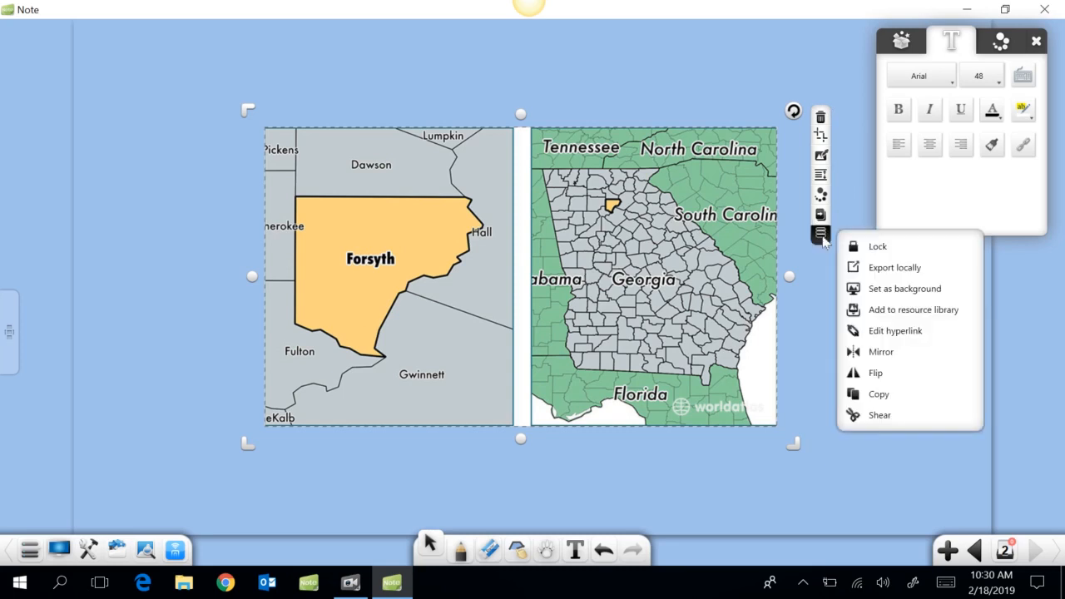
{"action": "left_click", "coordinate": [880, 248]}
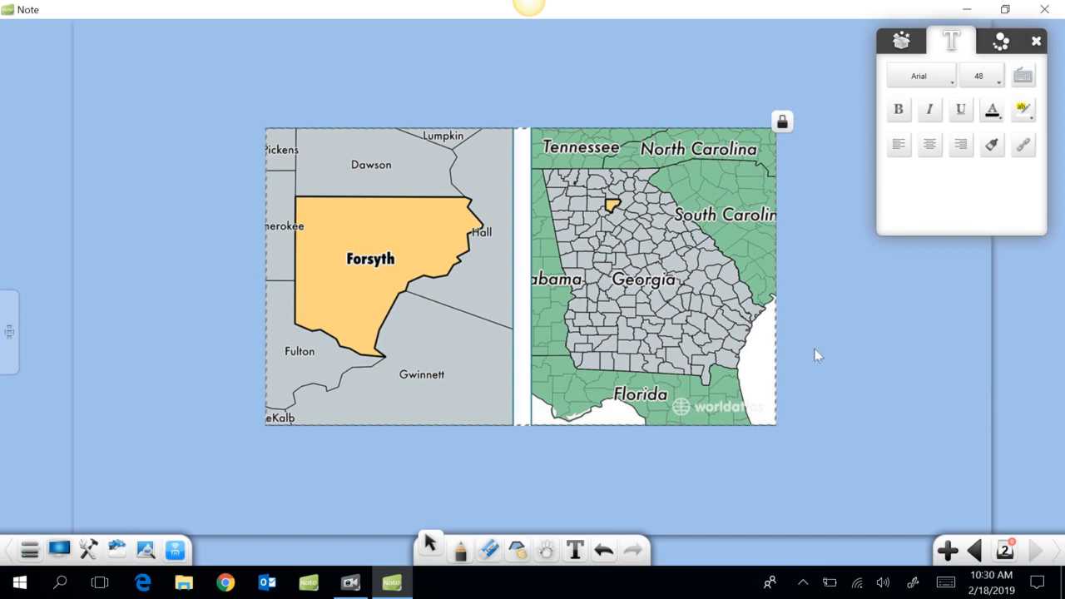
Add a blank third page and show the page thumbnails, dismissing the text formatting popup
{"action": "left_click", "coordinate": [946, 549]}
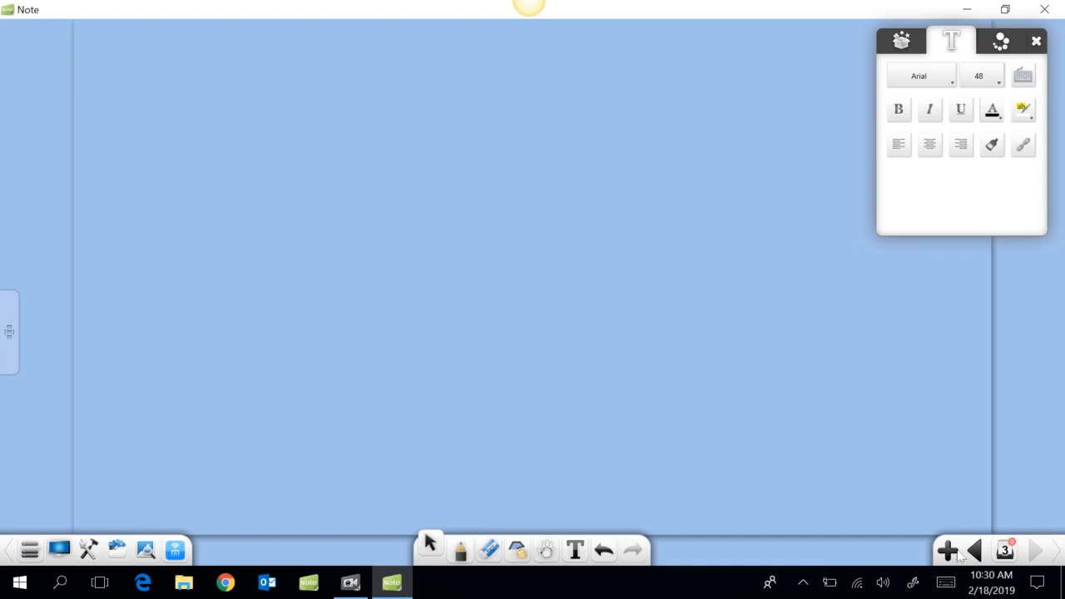
{"action": "left_click", "coordinate": [1004, 551]}
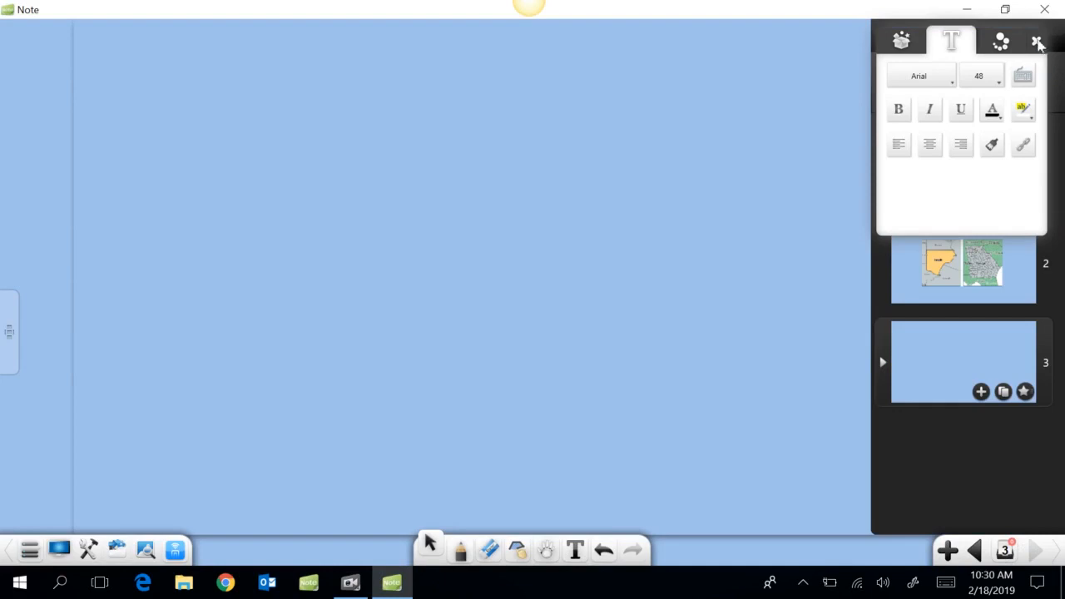
{"action": "left_click", "coordinate": [1038, 44]}
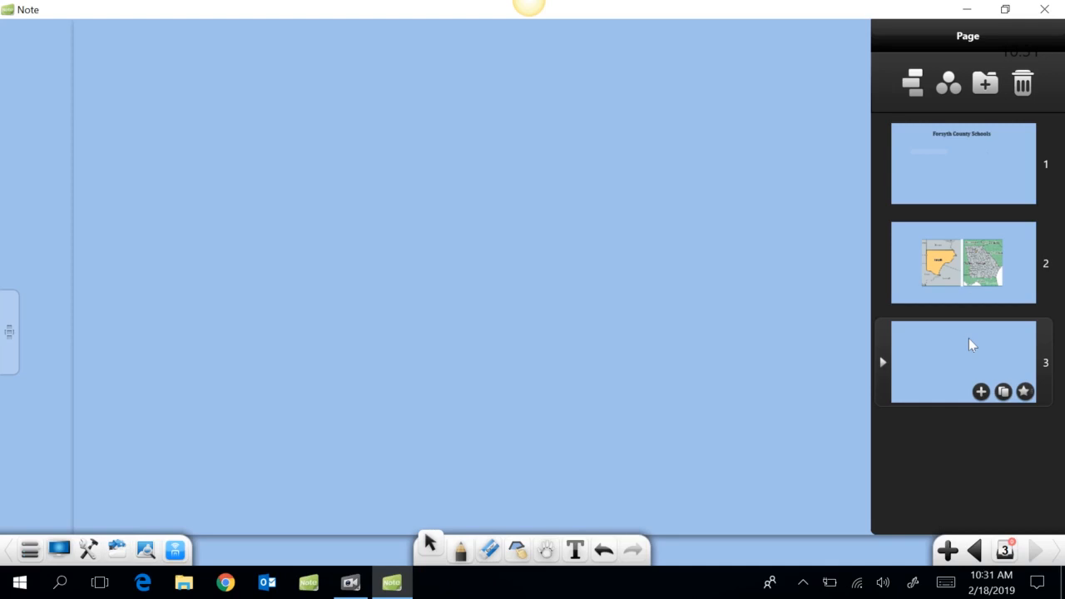
Duplicate the title page and move the map page back to second position
{"action": "left_click", "coordinate": [979, 160]}
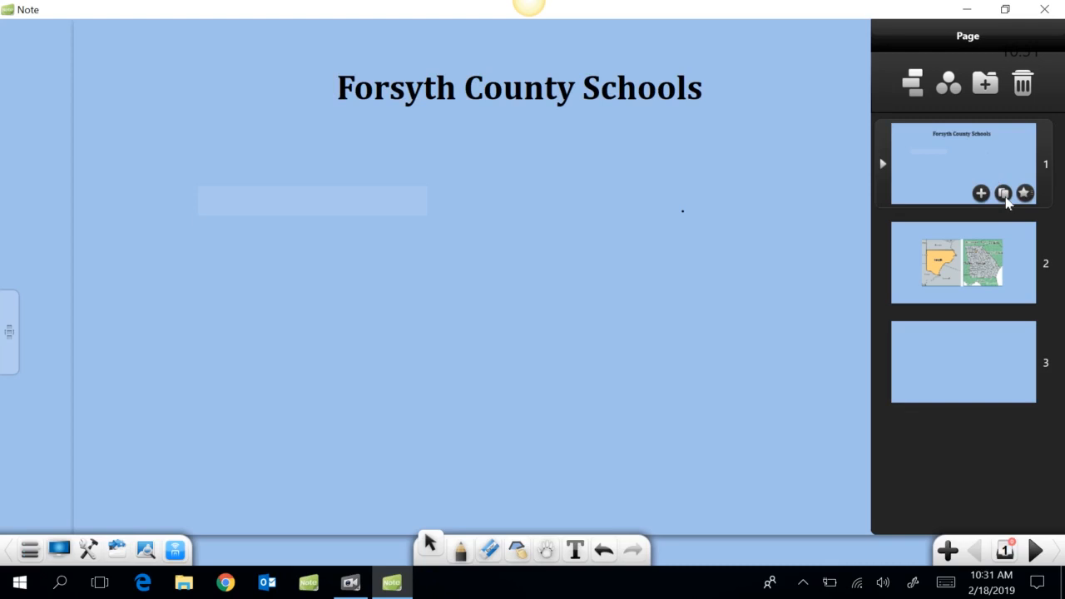
{"action": "left_click", "coordinate": [1005, 195]}
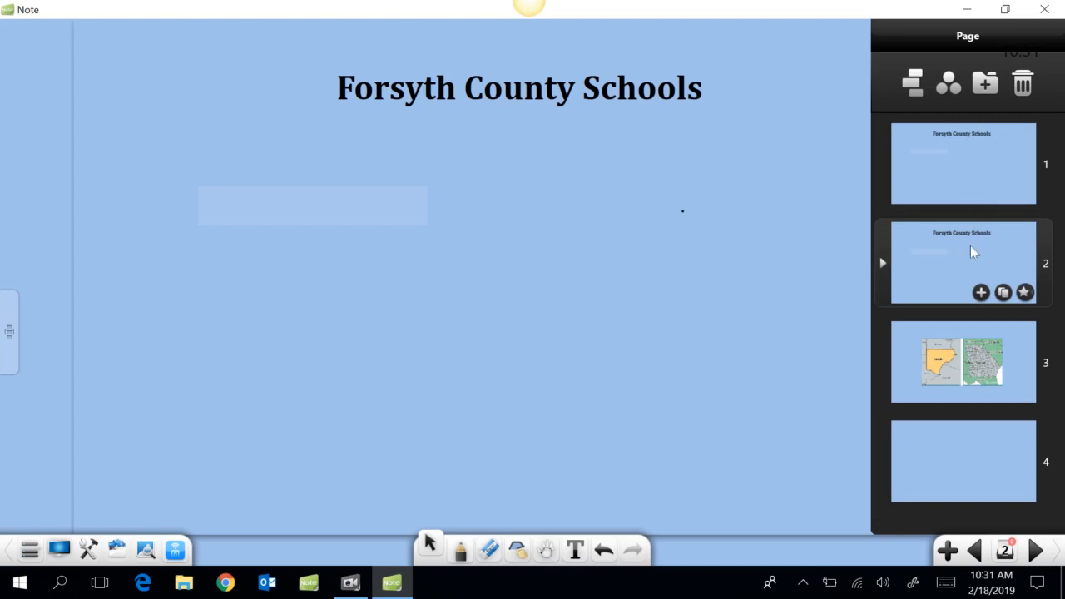
{"action": "left_click_drag", "start_coordinate": [967, 349], "coordinate": [956, 248]}
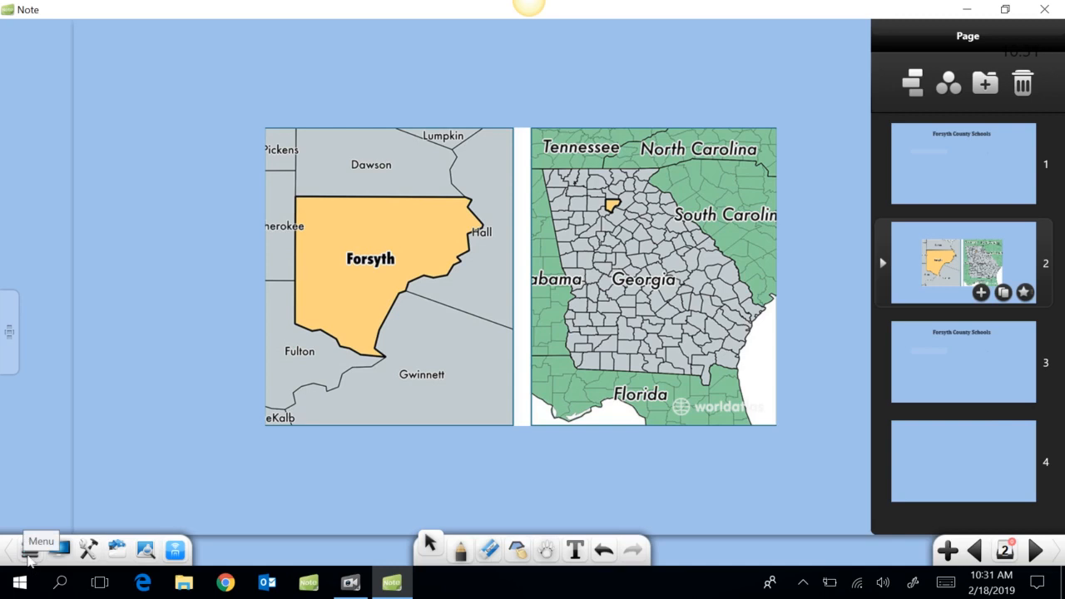
Open Save As and browse to a personal folder on the Windows (C:) drive
{"action": "left_click", "coordinate": [30, 551]}
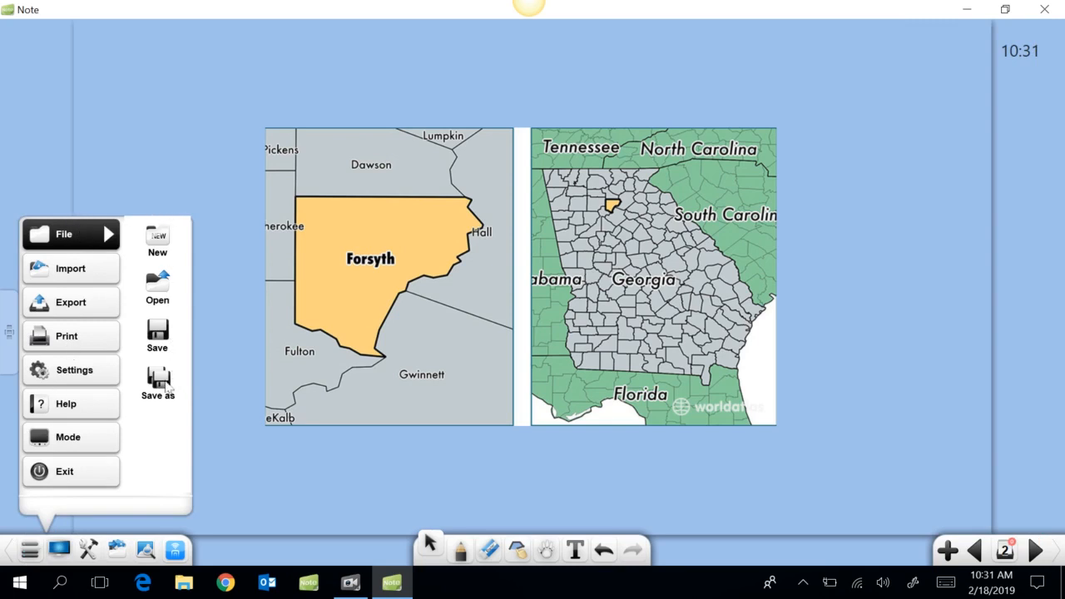
{"action": "left_click", "coordinate": [158, 378]}
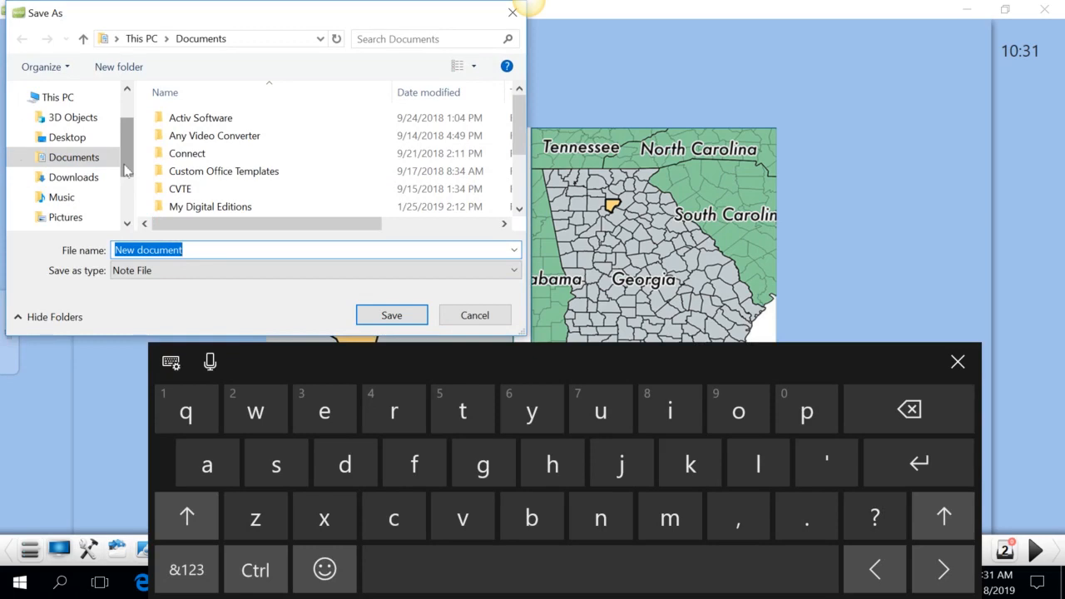
{"action": "left_click_drag", "start_coordinate": [124, 170], "coordinate": [127, 204]}
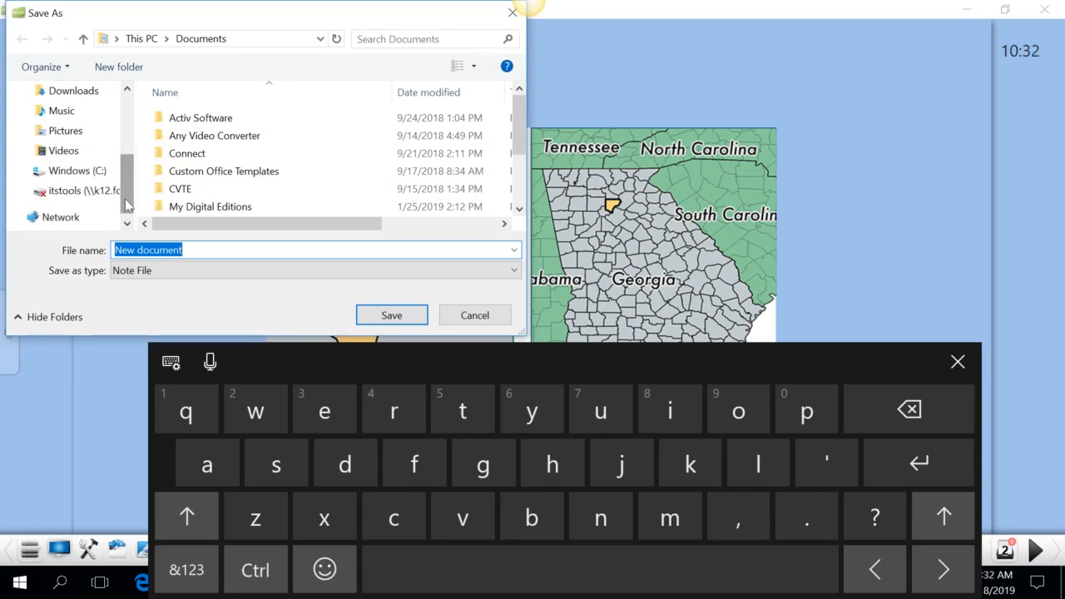
{"action": "left_click", "coordinate": [83, 173]}
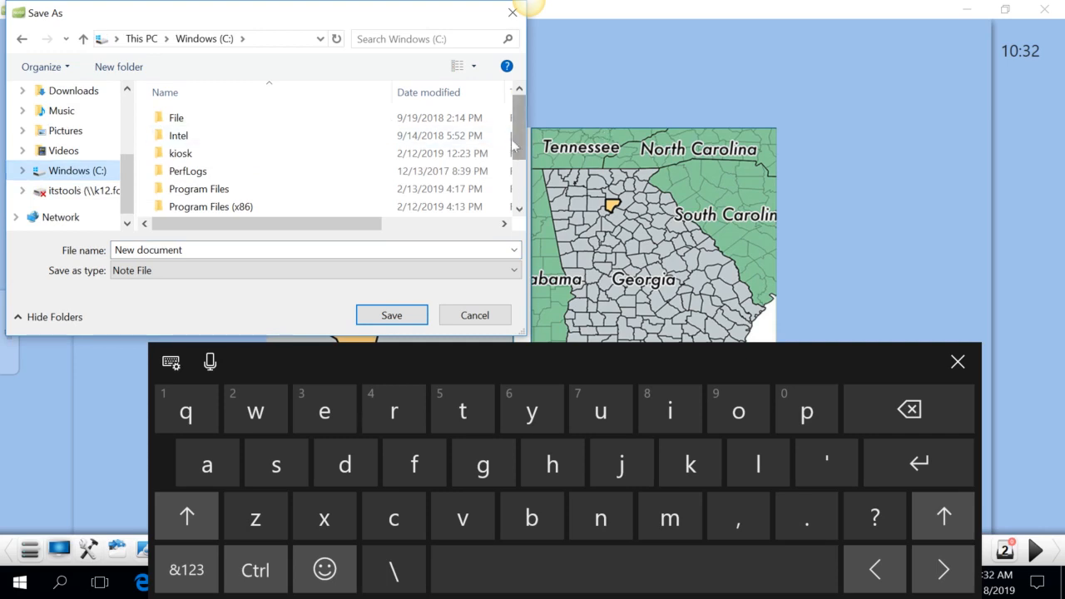
{"action": "left_click_drag", "start_coordinate": [520, 147], "coordinate": [519, 185]}
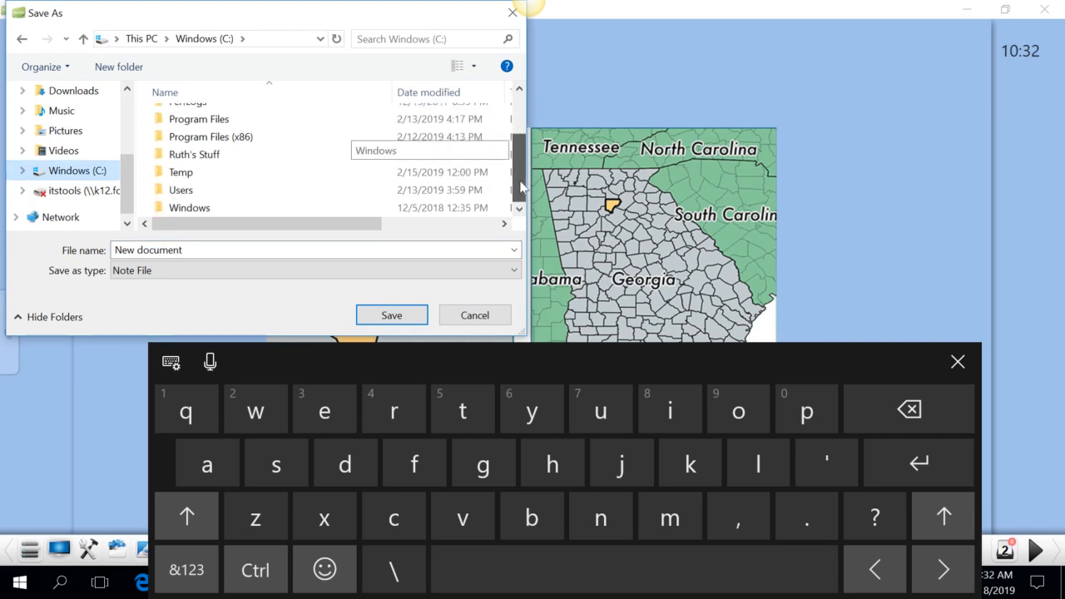
{"action": "left_click", "coordinate": [201, 158]}
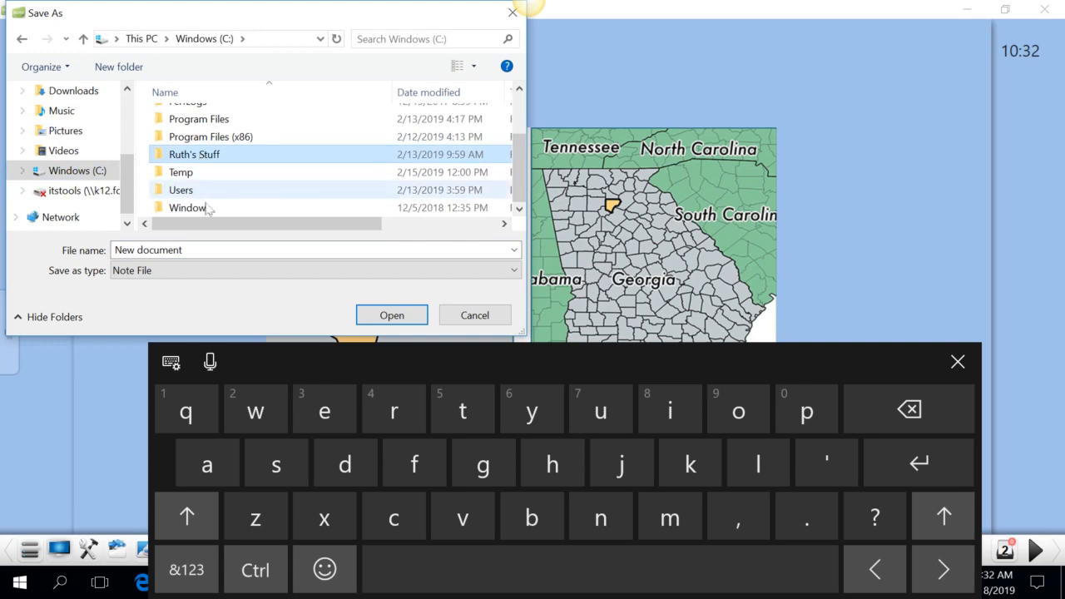
Replace the default file name with 'Sample'
{"action": "double_click", "coordinate": [212, 250]}
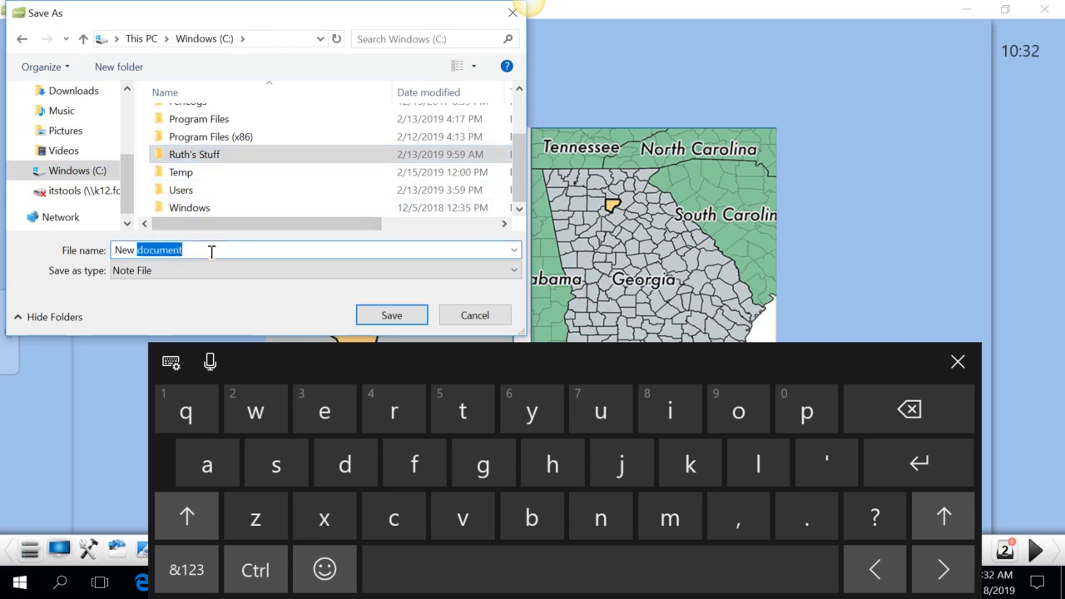
{"action": "key", "text": "BackSpace"}
{"action": "key", "text": "BackSpace"}
{"action": "key", "text": "BackSpace"}
{"action": "key", "text": "BackSpace"}
{"action": "key", "text": "BackSpace"}
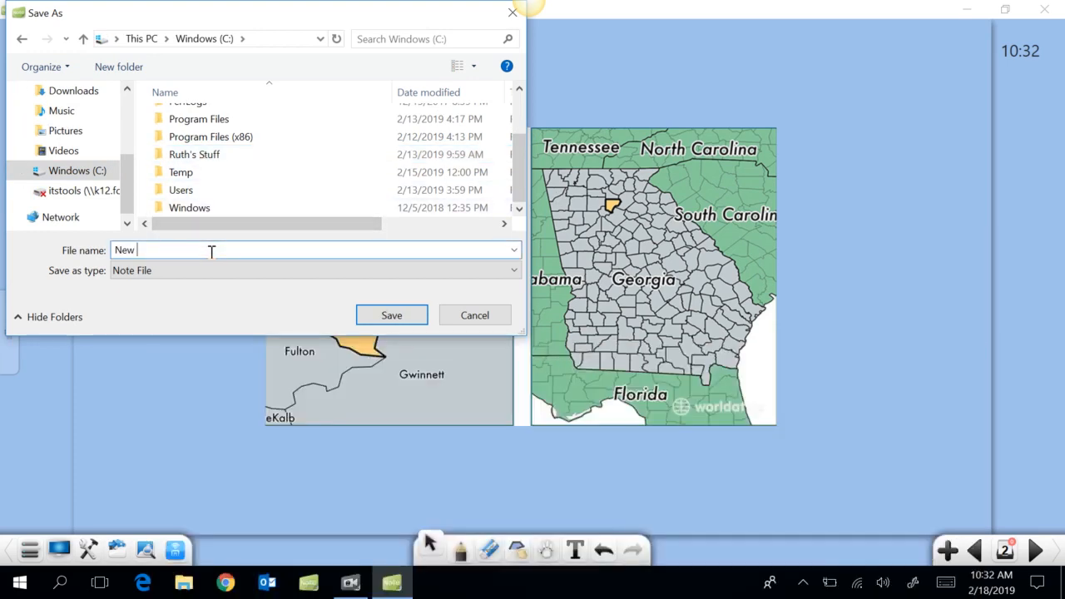
{"action": "type", "text": "Sample"}
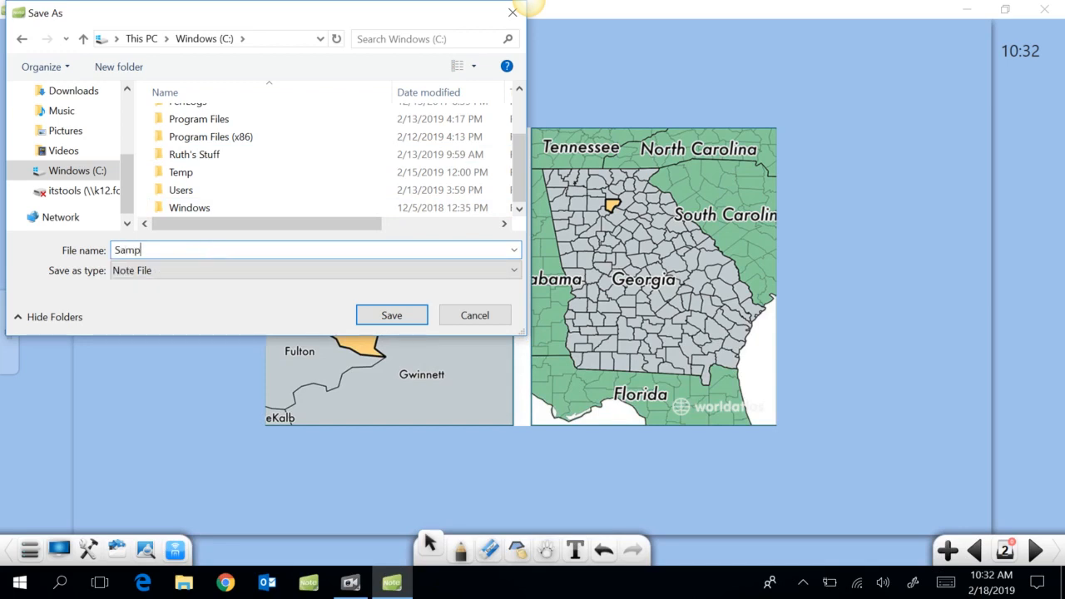